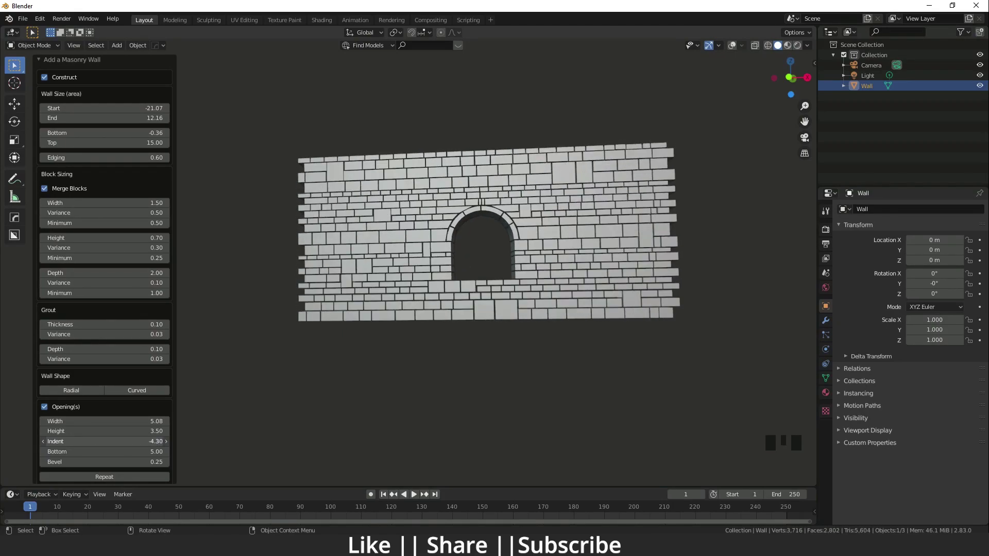
Set the opening to indent 4.97, width 2.89, height 1.94, with Top Arch and bevel 0.25.
click(96, 452)
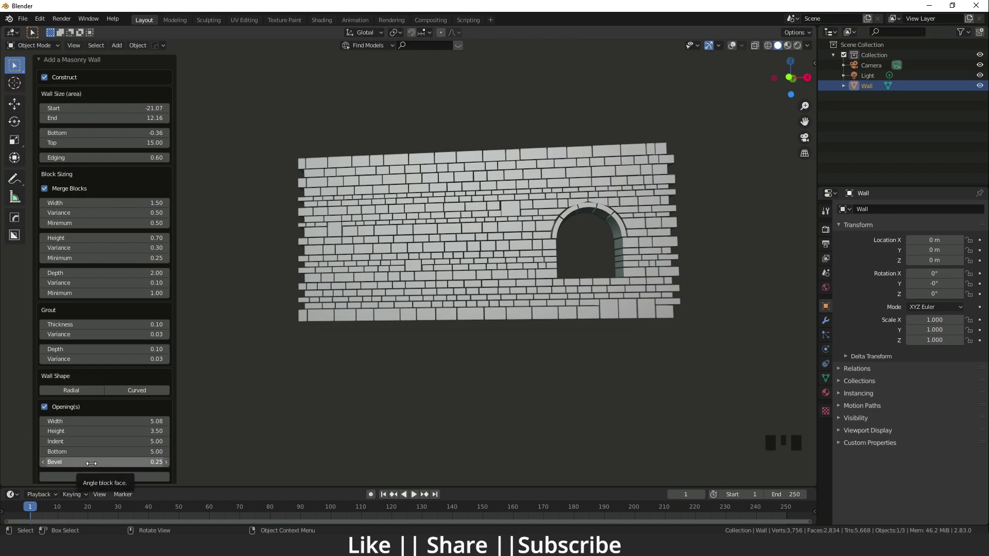
scroll(614, 195, up, 5)
scroll(536, 264, up, 2)
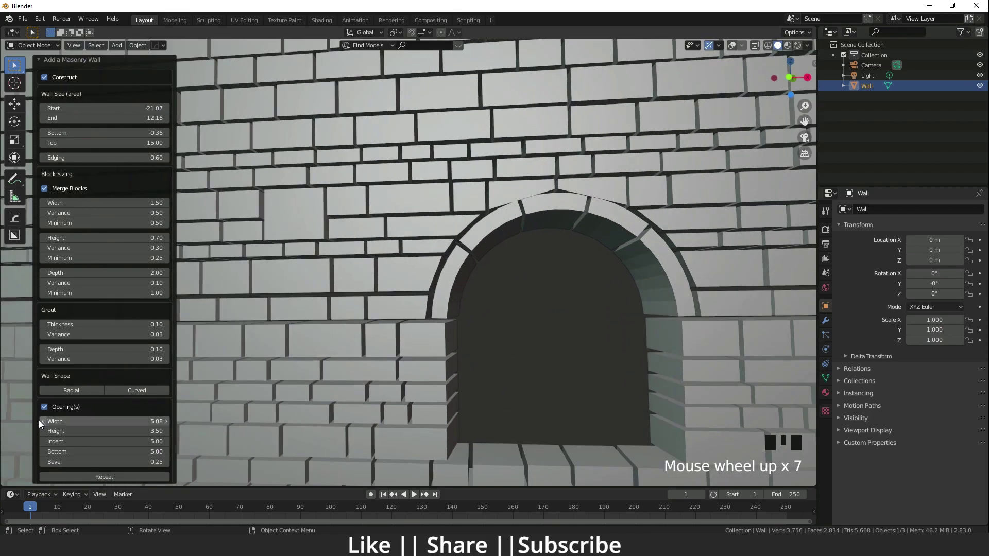
mouse_move(93, 463)
mouse_down()
mouse_move(40, 462)
mouse_move(100, 462)
mouse_up()
scroll(337, 320, down, 3)
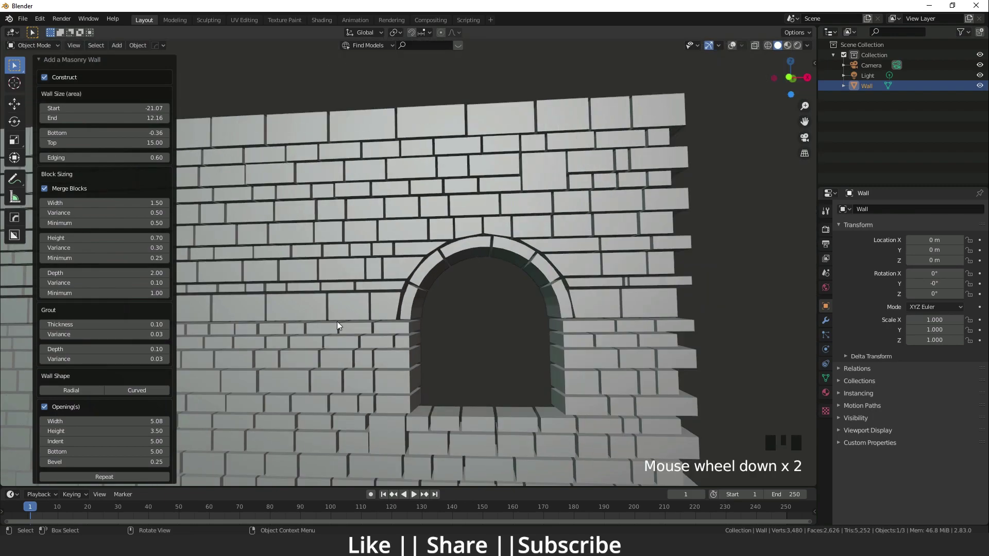
shift+middle_drag(287, 415, 511, 359)
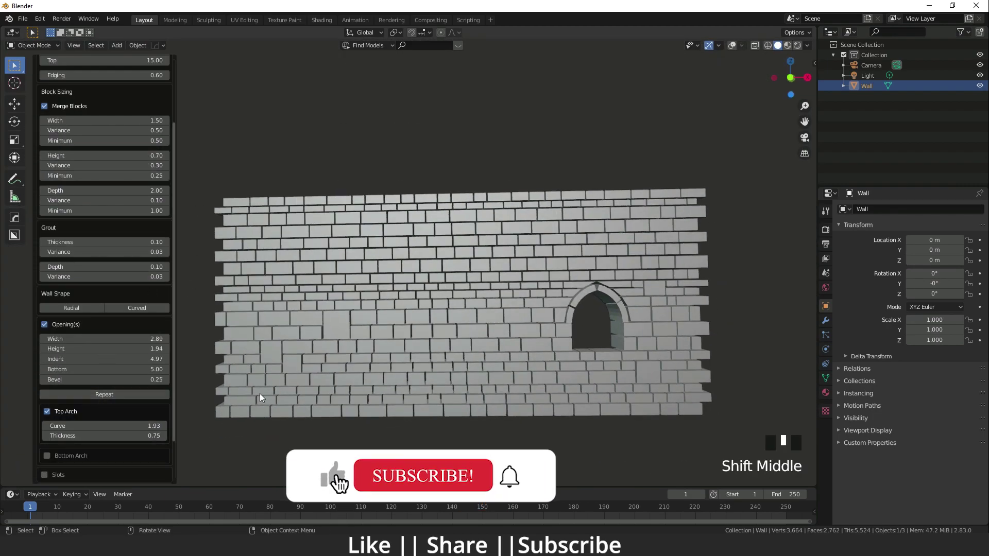
Repeat the arched opening into a row of six arches across the wall.
shift+middle_drag(343, 392, 348, 365)
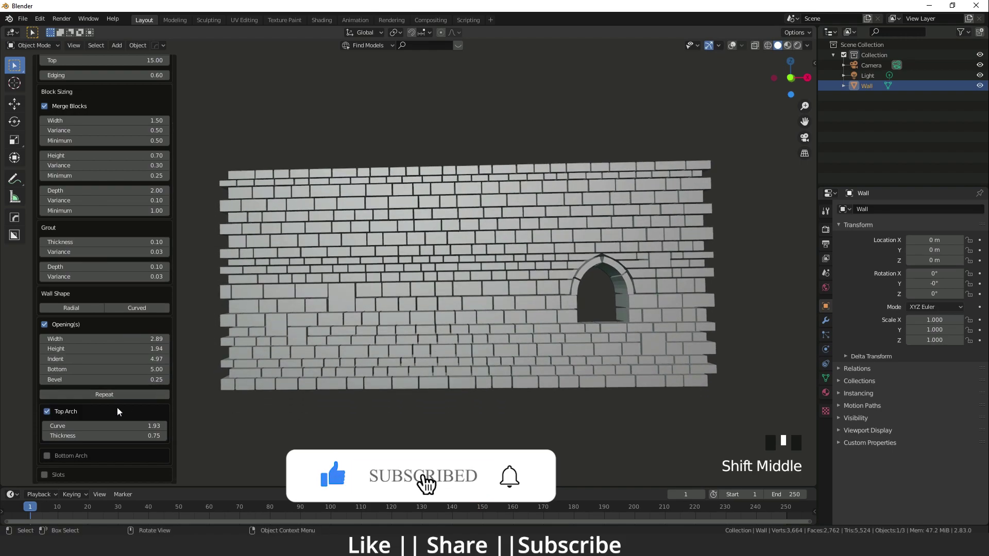
click(108, 395)
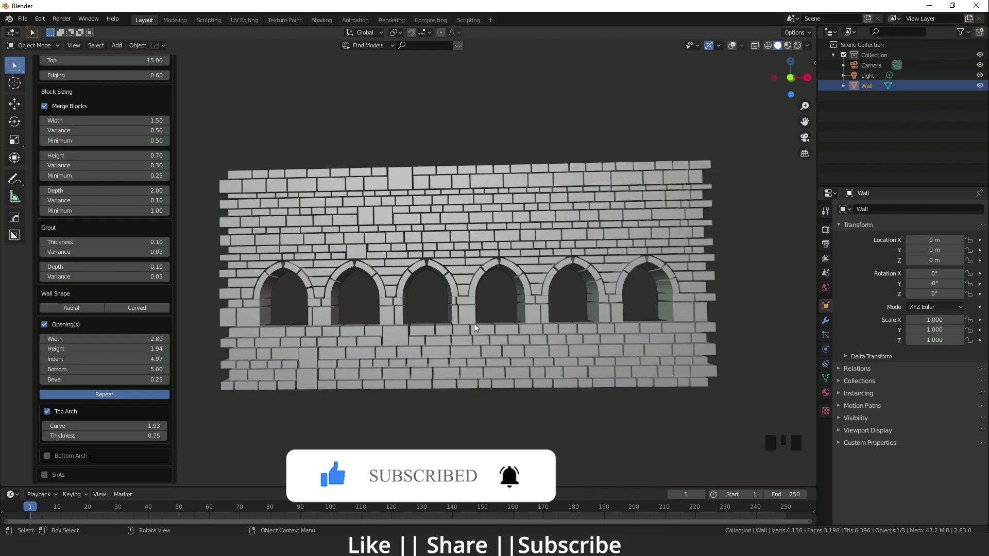
scroll(470, 338, down, 1)
shift+middle_drag(468, 340, 443, 319)
Try a wider opening Width, then reset it to 2.89.
scroll(115, 420, down, 2)
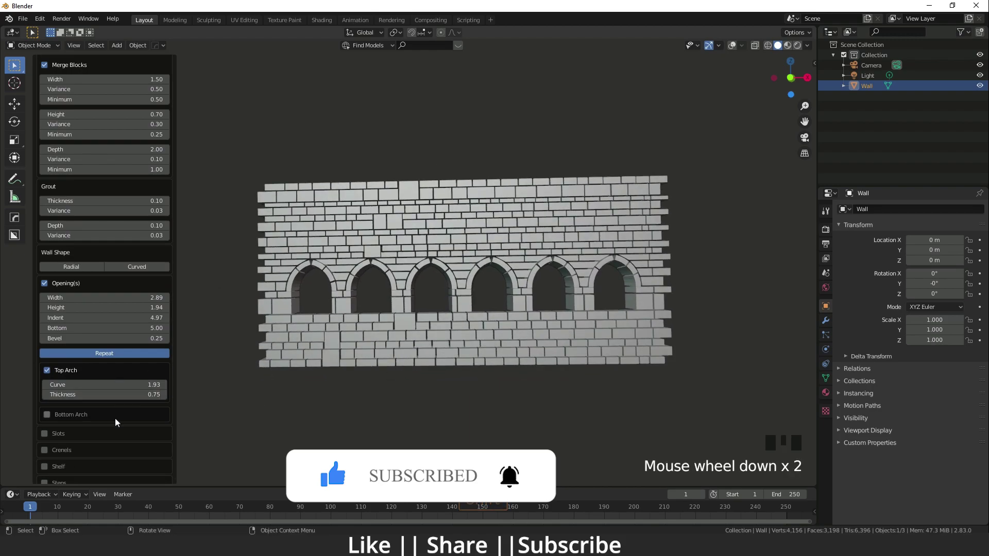
scroll(114, 417, down, 2)
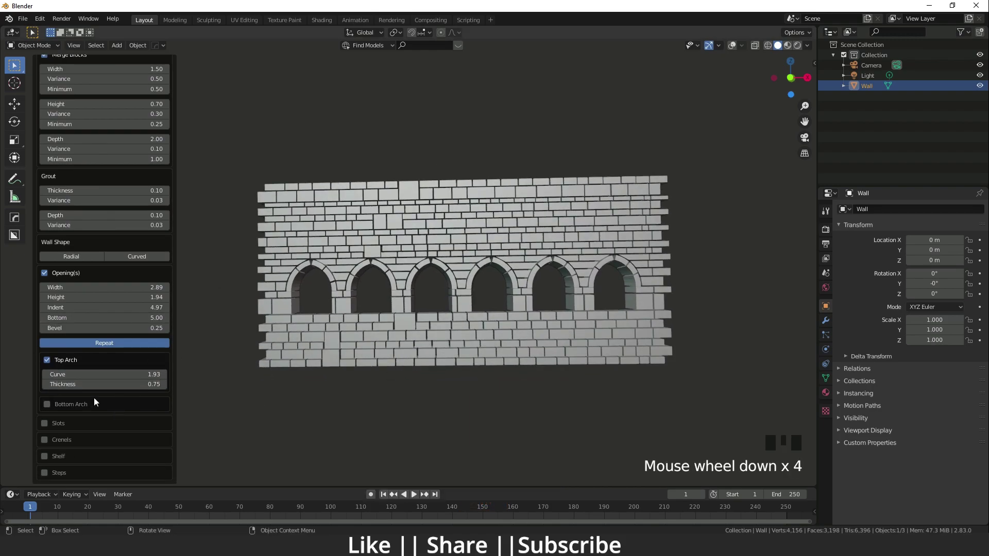
scroll(93, 398, up, 1)
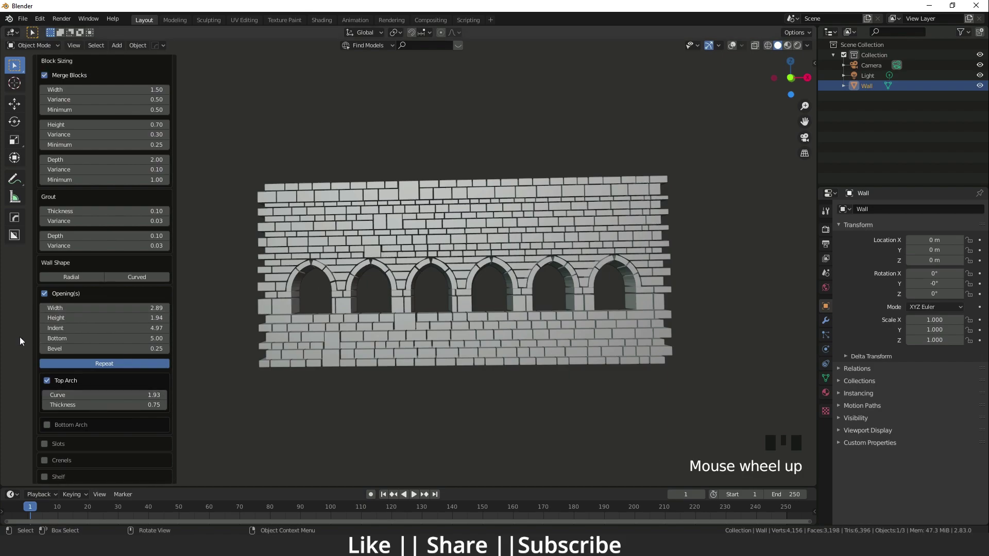
drag(89, 309, 65, 329)
right_click(91, 309)
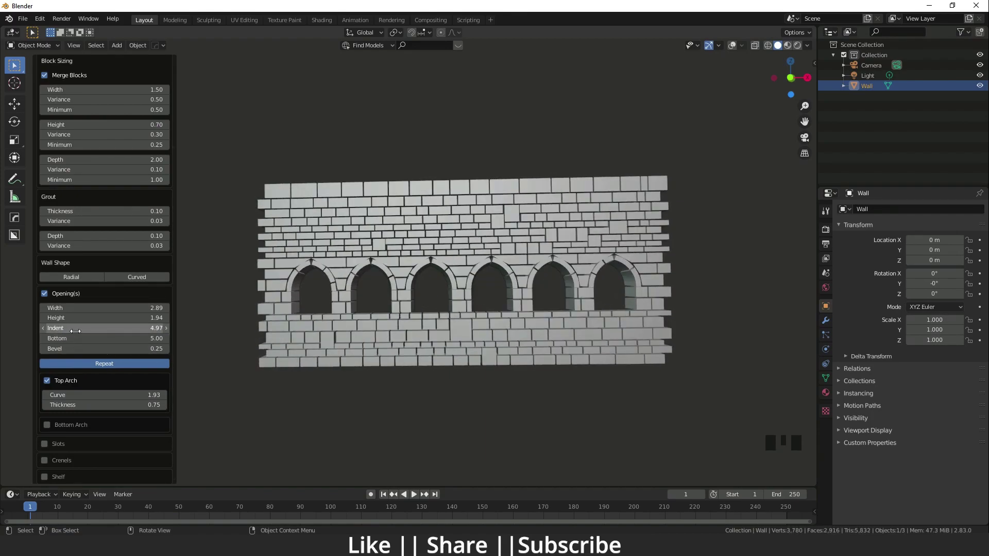
Adjust the Opening Indent up and down, settling at 6.20 so five arches fit.
mouse_move(76, 330)
mouse_down()
mouse_move(84, 330)
mouse_move(76, 331)
mouse_up()
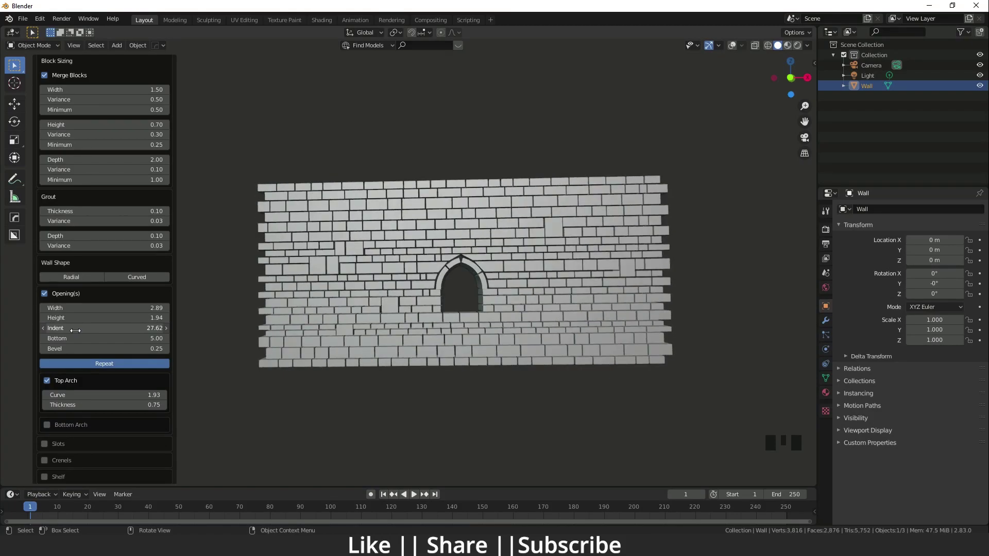
drag(75, 330, 75, 330)
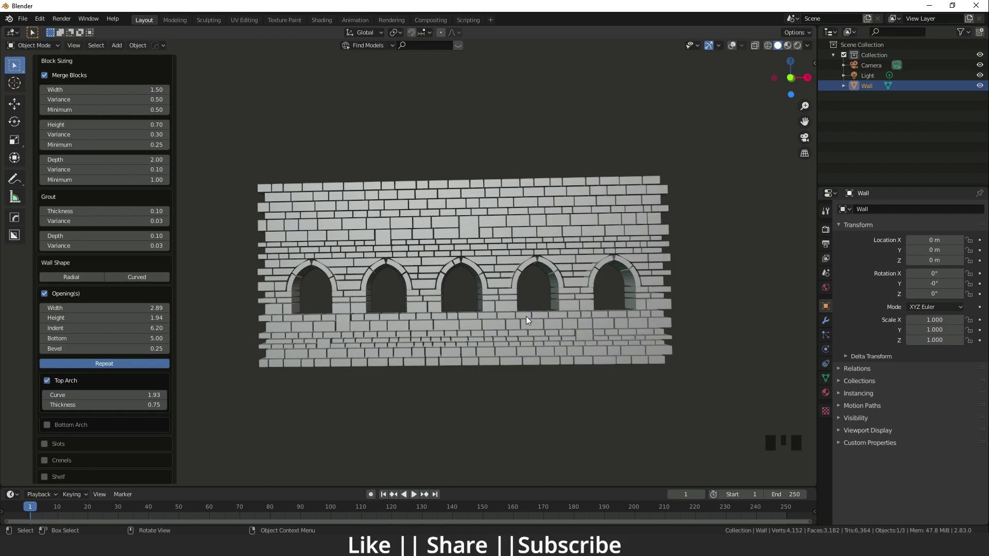
scroll(438, 319, up, 2)
scroll(438, 319, down, 2)
scroll(431, 333, up, 2)
shift+middle_drag(368, 338, 382, 316)
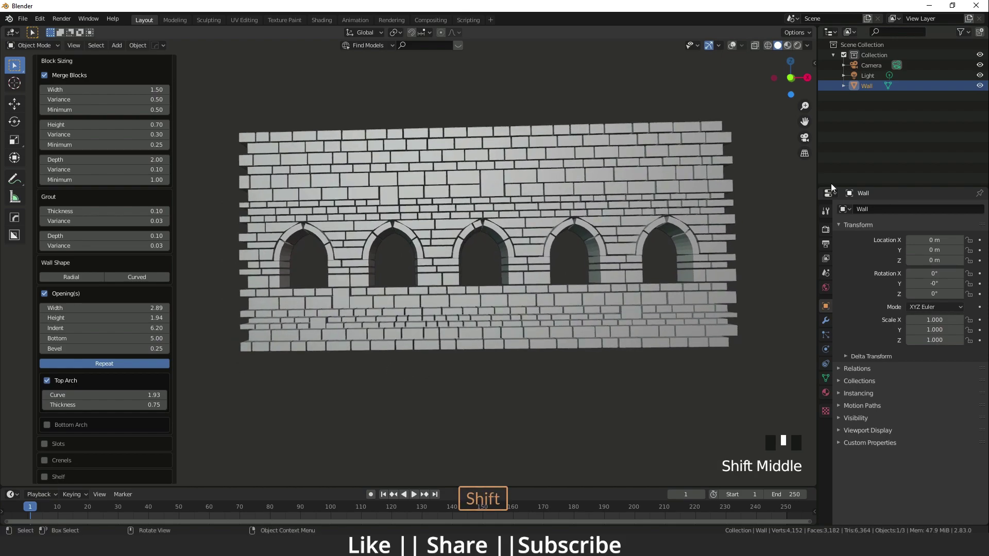
Toggle Top Arch off and on, then set arch Curve 1.66 and Thickness 1.26.
click(47, 383)
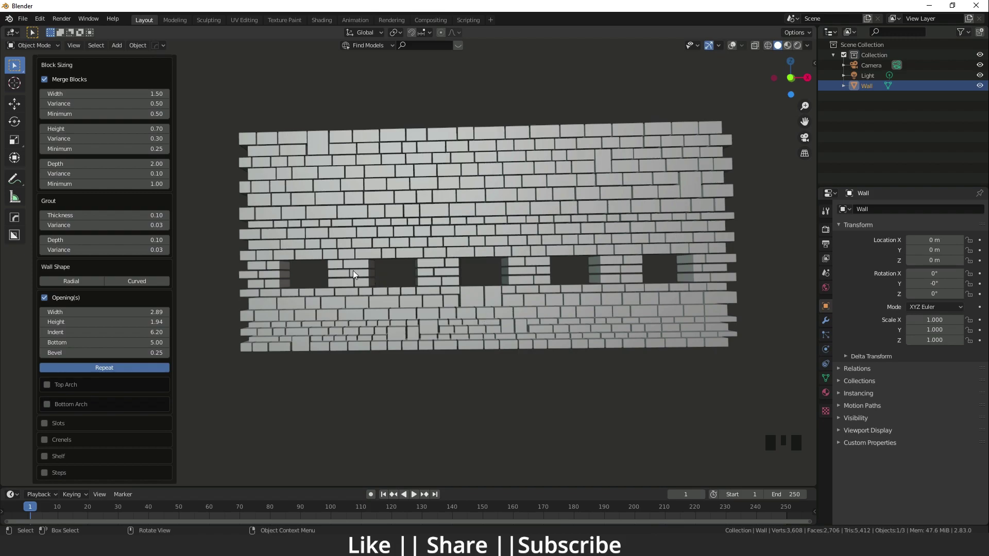
click(46, 386)
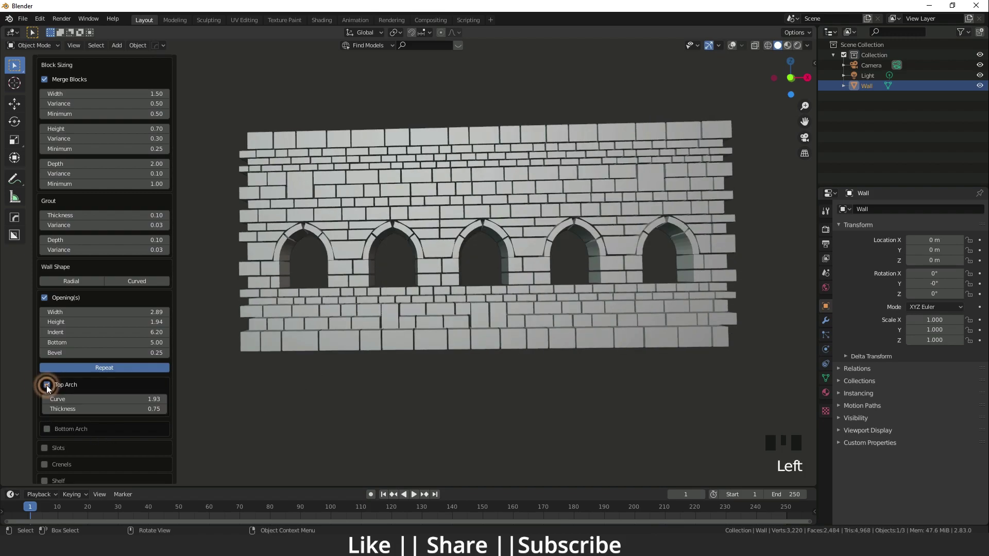
drag(67, 401, 86, 412)
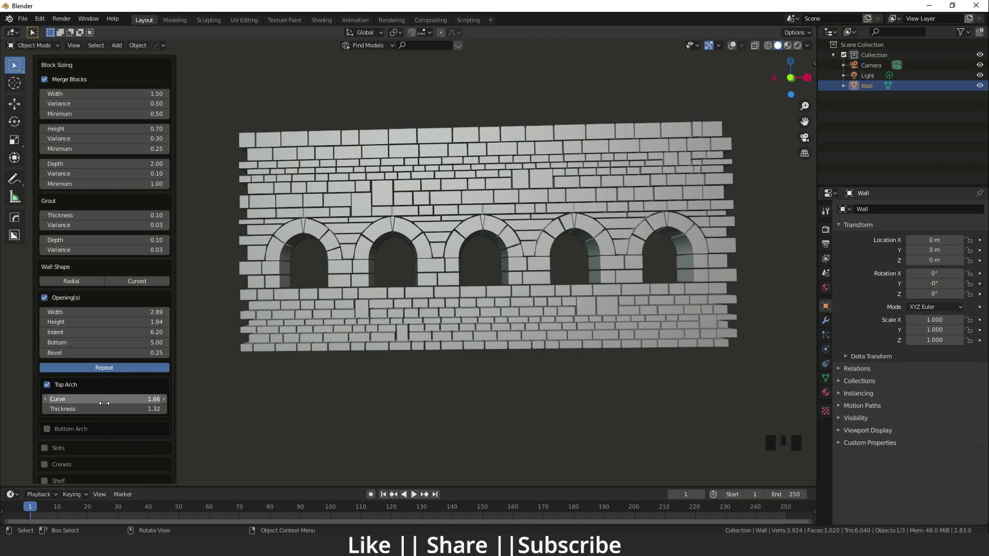
drag(118, 406, 126, 410)
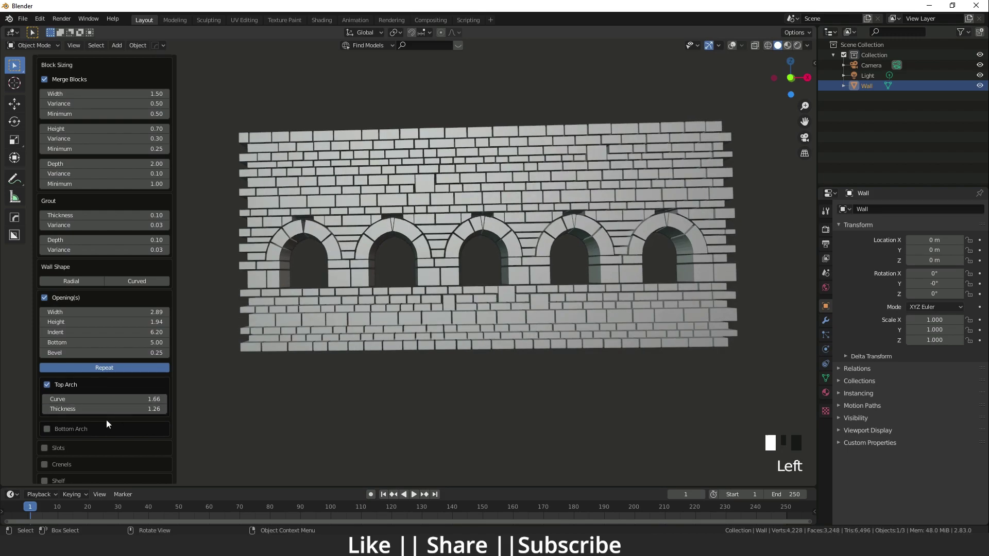
Try bottom arches on the openings, then switch them off again for flat bottoms.
click(48, 429)
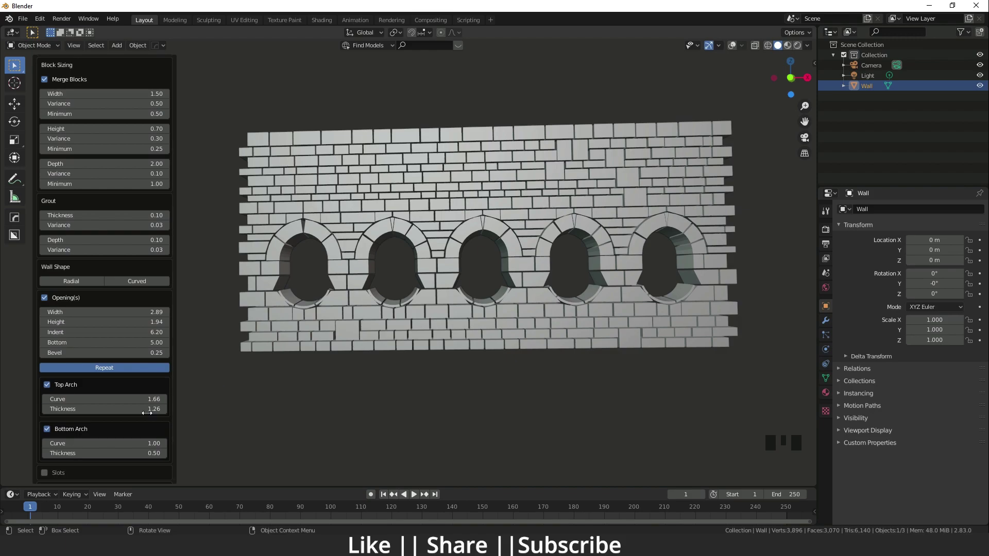
click(50, 429)
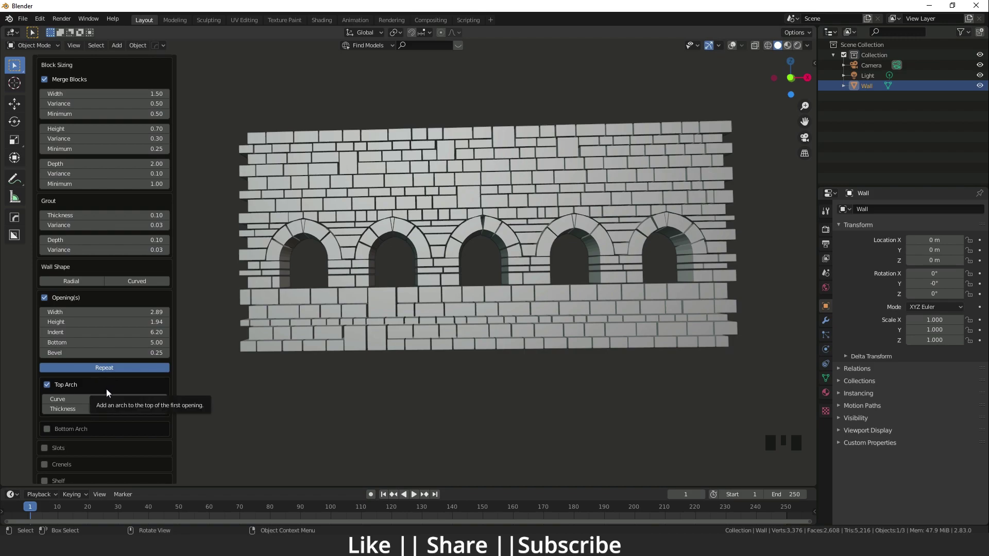
scroll(106, 389, down, 2)
scroll(106, 391, down, 2)
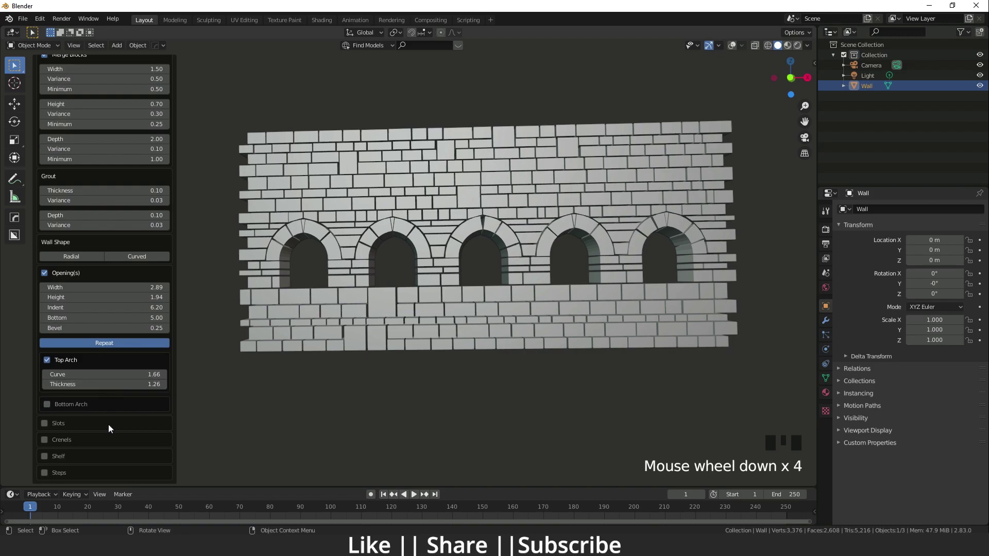
click(44, 423)
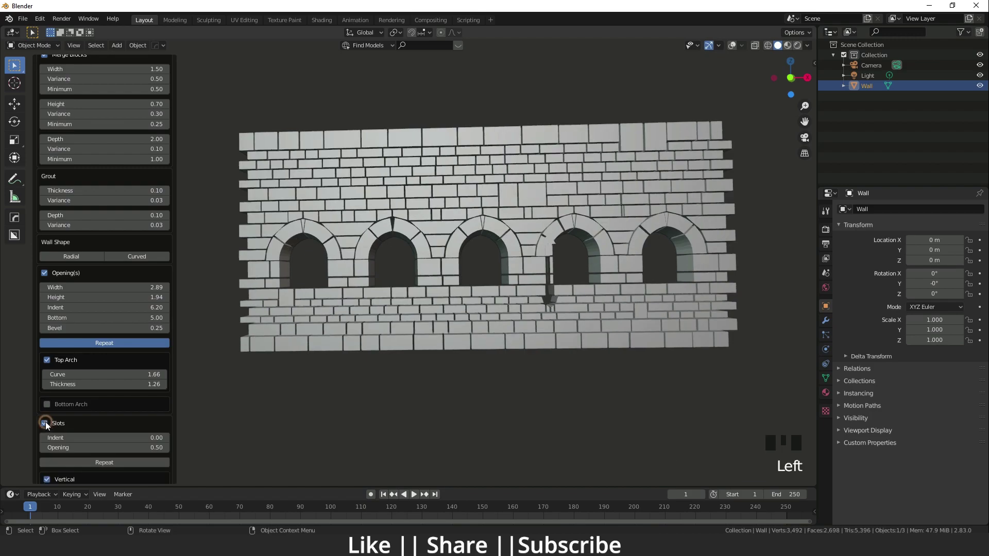
scroll(463, 203, down, 2)
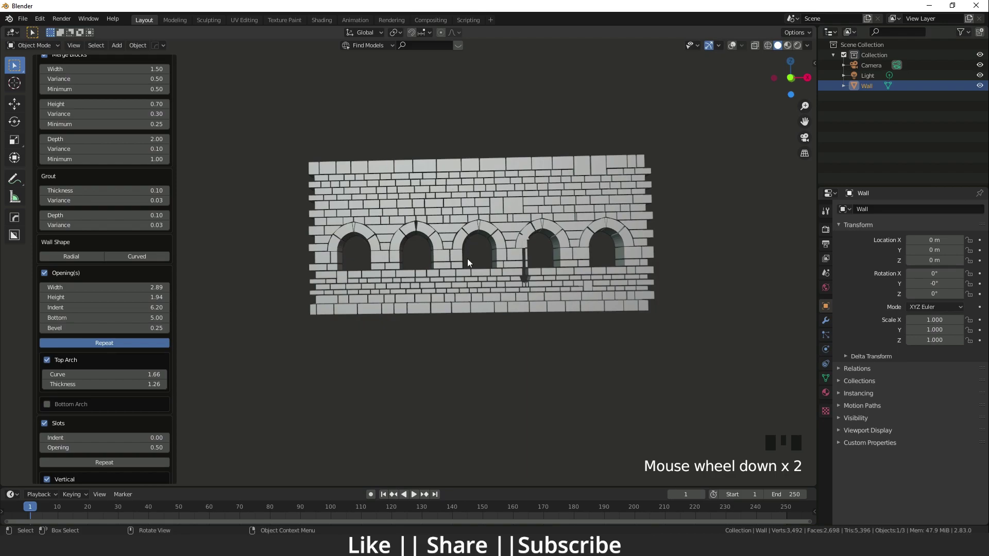
scroll(480, 259, up, 2)
scroll(575, 295, up, 2)
shift+middle_drag(575, 295, 502, 277)
scroll(503, 277, up, 1)
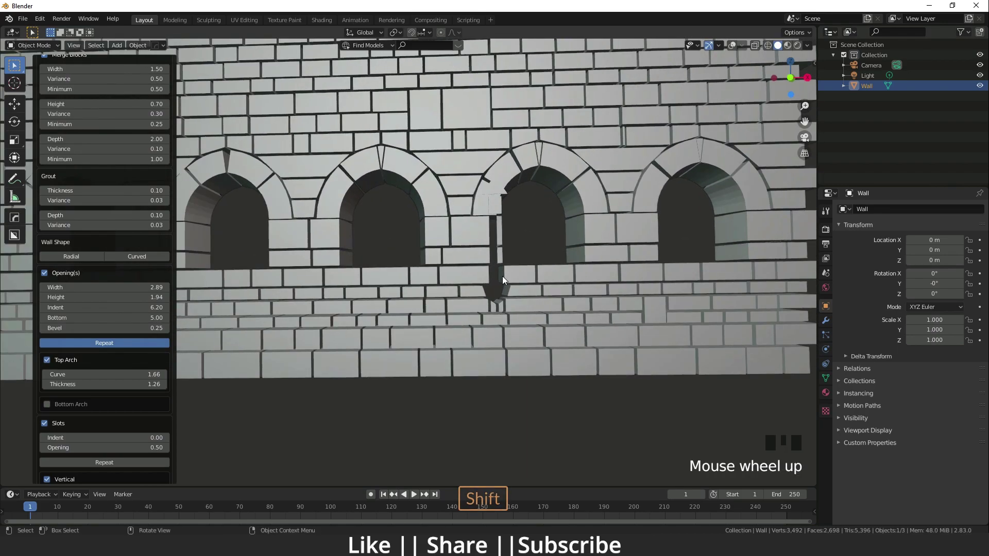
scroll(488, 251, up, 1)
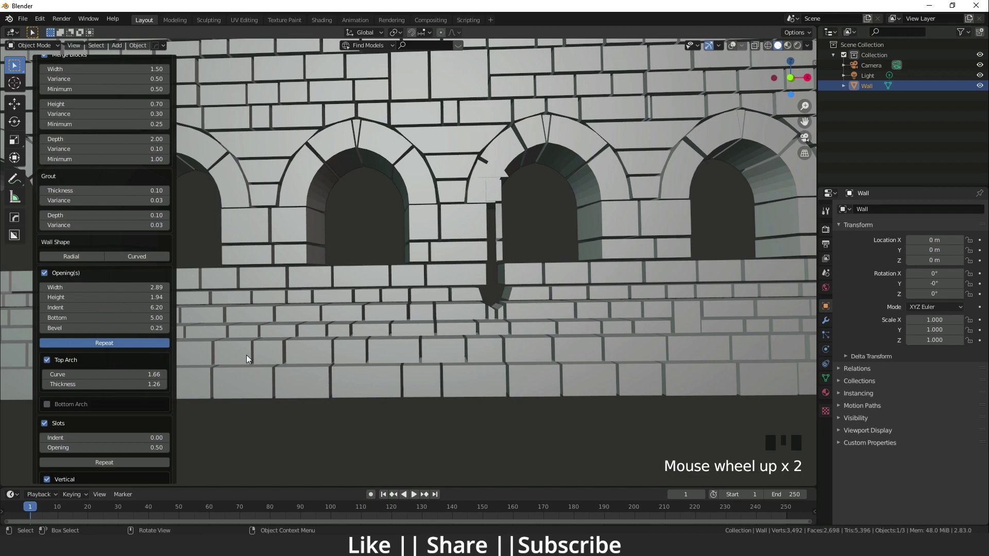
scroll(429, 305, down, 3)
shift+middle_drag(430, 305, 342, 326)
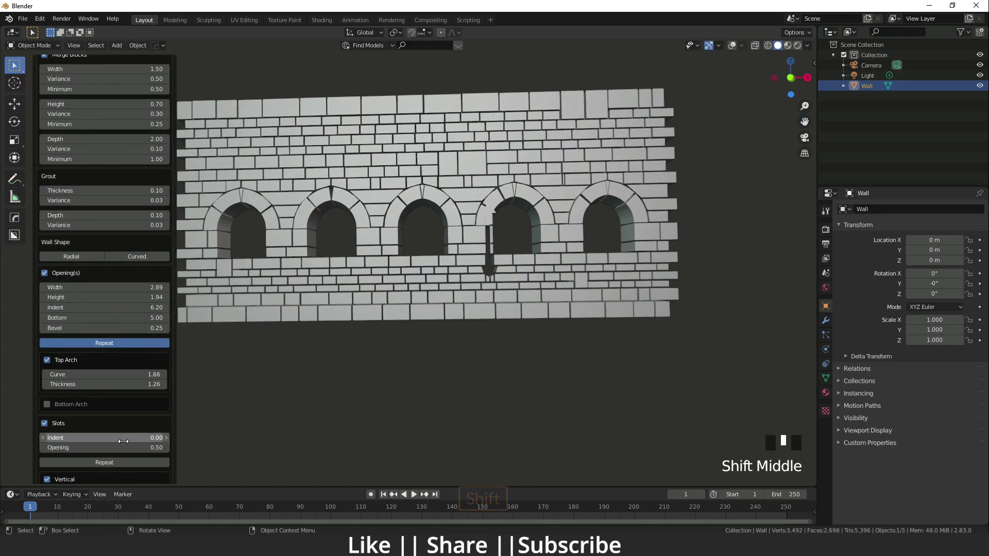
drag(124, 441, 88, 452)
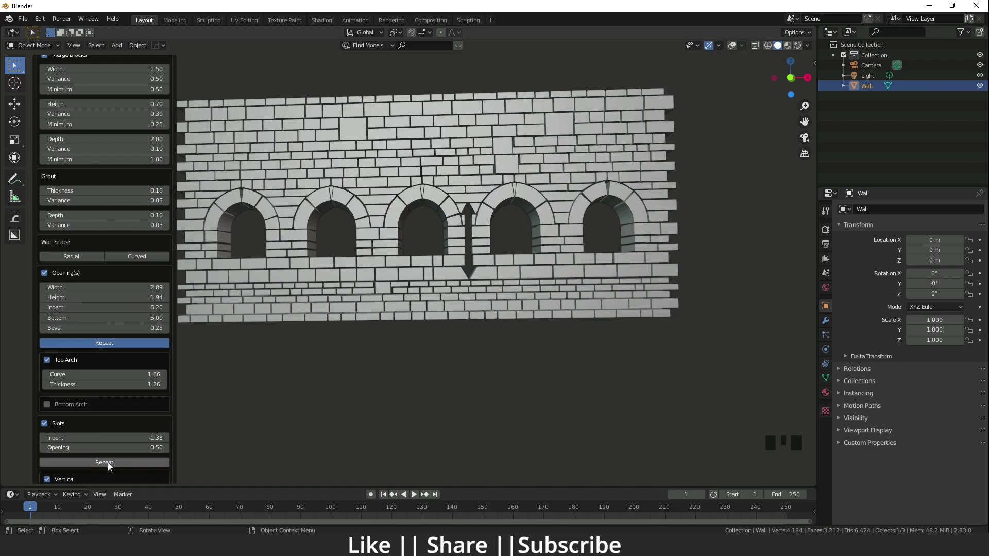
click(107, 463)
middle_drag(495, 265, 487, 264)
scroll(487, 263, down, 2)
middle_drag(423, 283, 409, 267)
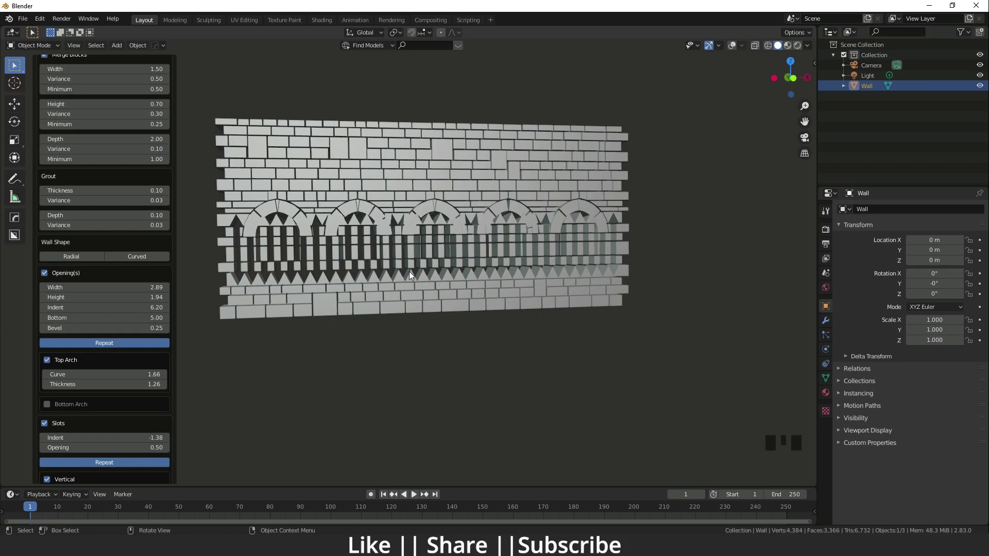
scroll(339, 253, up, 3)
scroll(355, 278, down, 3)
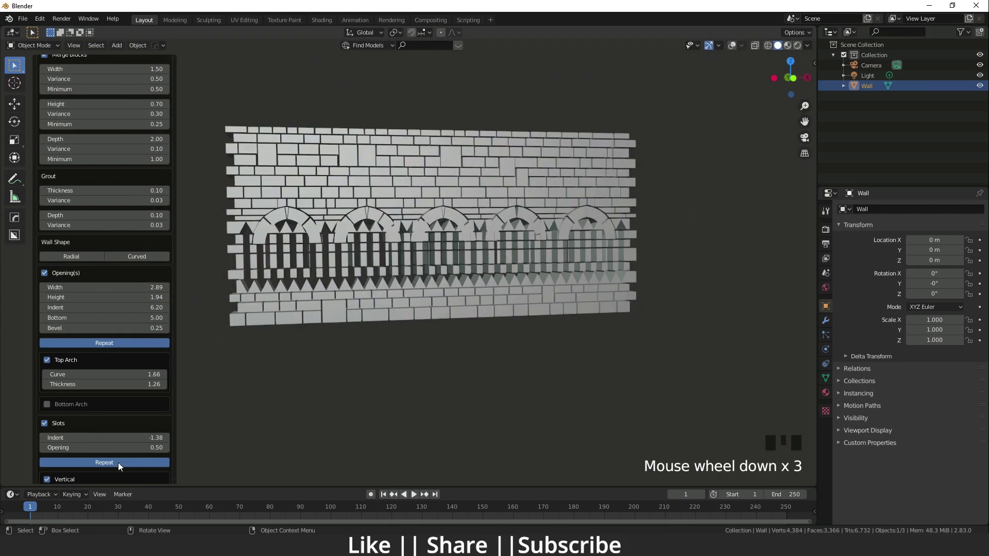
drag(137, 437, 117, 447)
key(Escape)
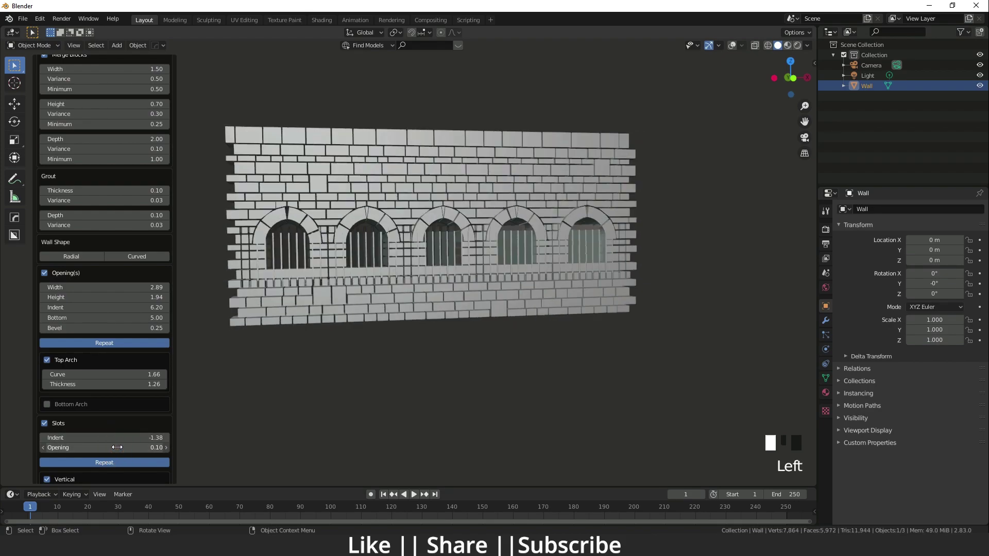
scroll(372, 240, up, 5)
scroll(378, 240, down, 2)
shift+middle_drag(378, 240, 358, 235)
middle_drag(483, 299, 492, 245)
drag(89, 447, 91, 448)
middle_drag(361, 288, 516, 328)
scroll(403, 291, up, 3)
scroll(405, 294, down, 3)
scroll(342, 343, up, 2)
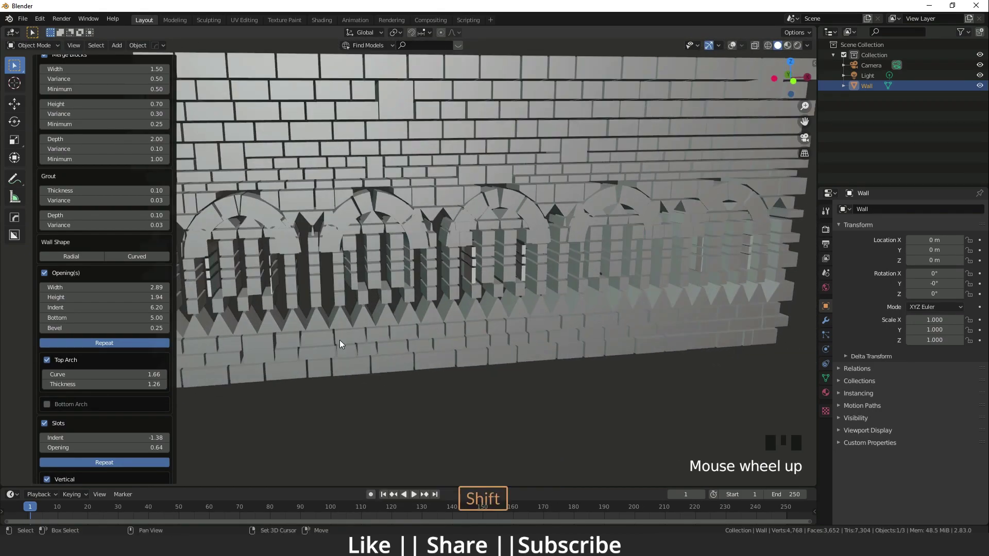
scroll(358, 276, down, 2)
middle_drag(357, 277, 373, 285)
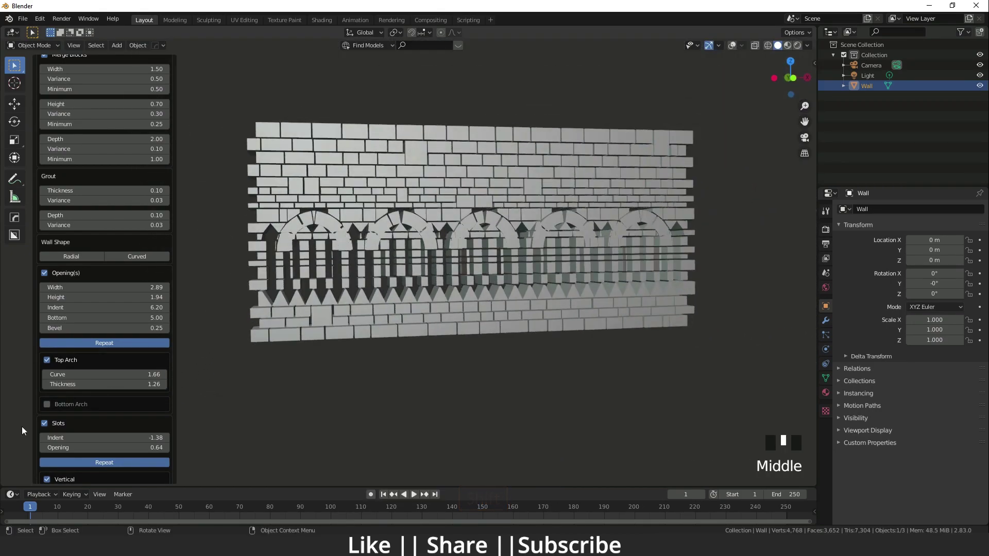
click(44, 424)
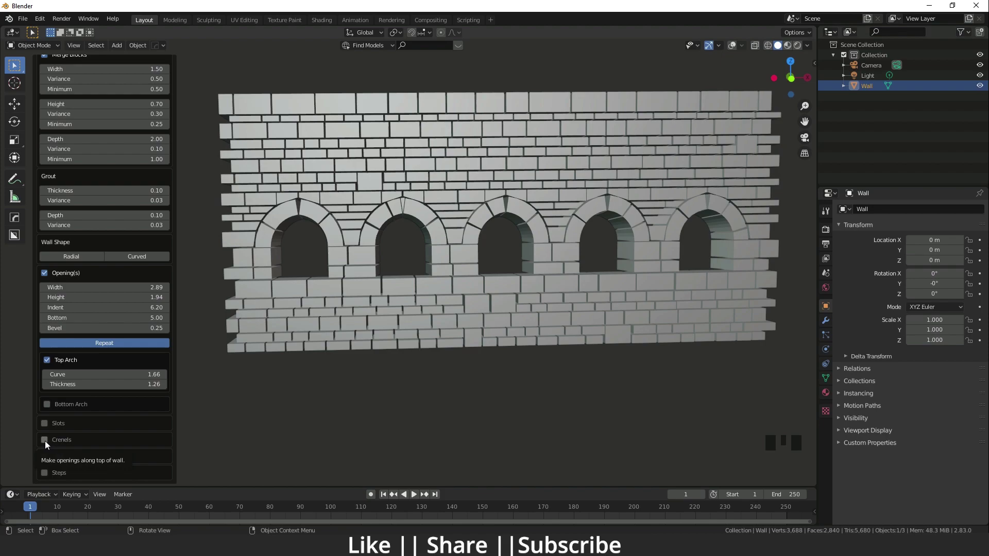
Enable Crenels along the wall's top edge and inspect them from oblique and frontal views.
click(45, 441)
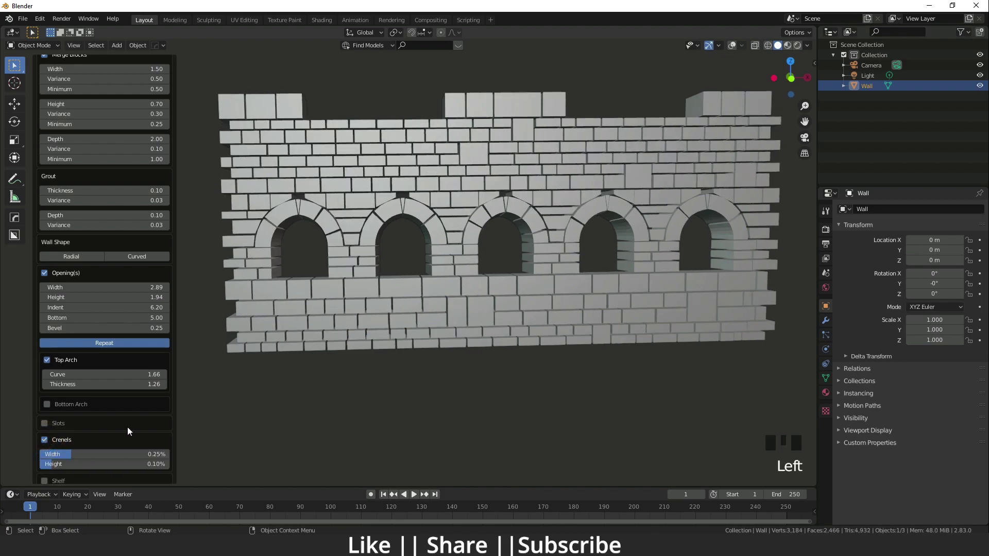
scroll(442, 219, down, 4)
middle_drag(442, 219, 423, 113)
middle_drag(437, 183, 486, 161)
scroll(389, 219, up, 3)
scroll(389, 218, down, 2)
middle_drag(381, 232, 358, 146)
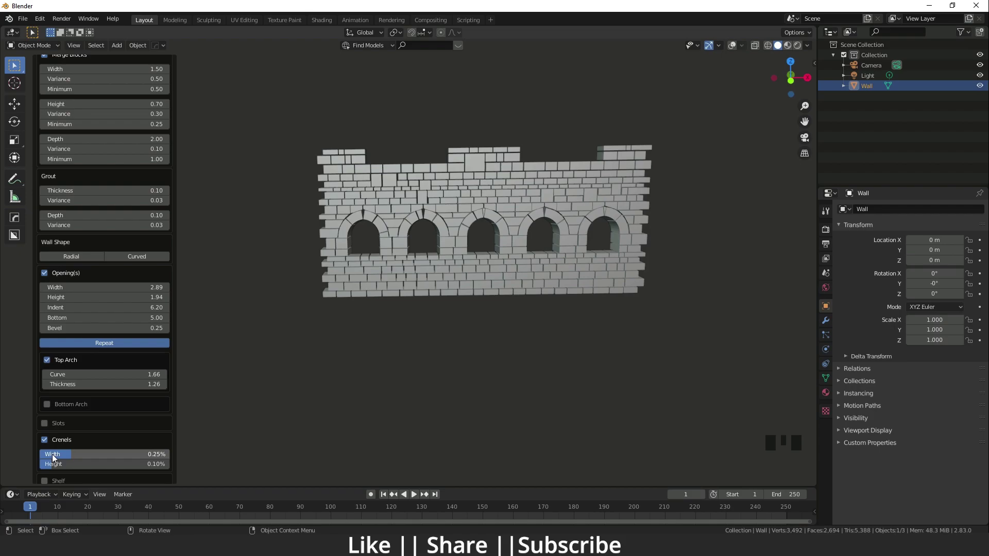
Adjust the crenel Width, ending at 0.20% with Height left at 0.11%.
mouse_move(57, 458)
mouse_down()
mouse_move(91, 459)
mouse_move(45, 459)
mouse_move(57, 459)
mouse_up()
ctrl+scroll(57, 456, down, 1)
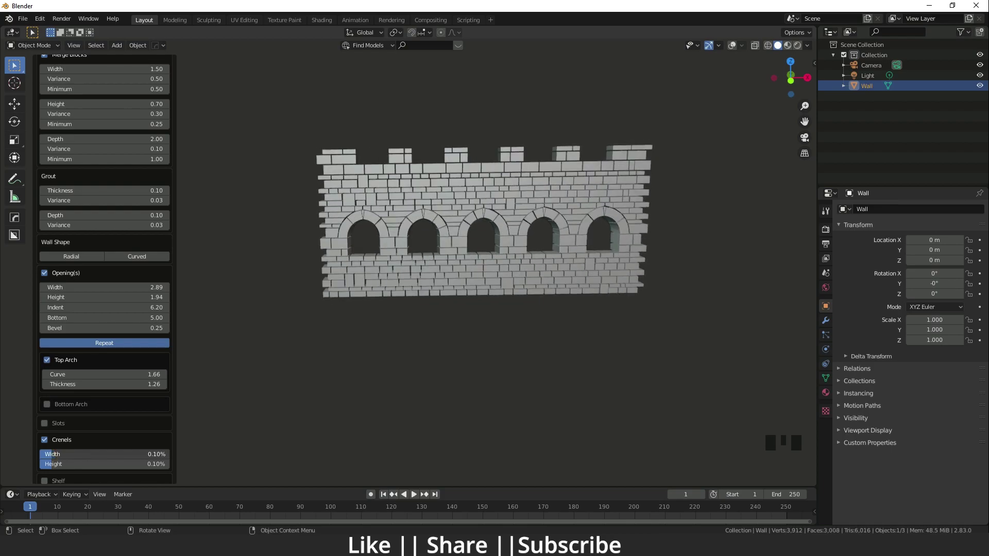
mouse_move(53, 458)
mouse_down()
mouse_move(88, 458)
mouse_move(54, 465)
mouse_up()
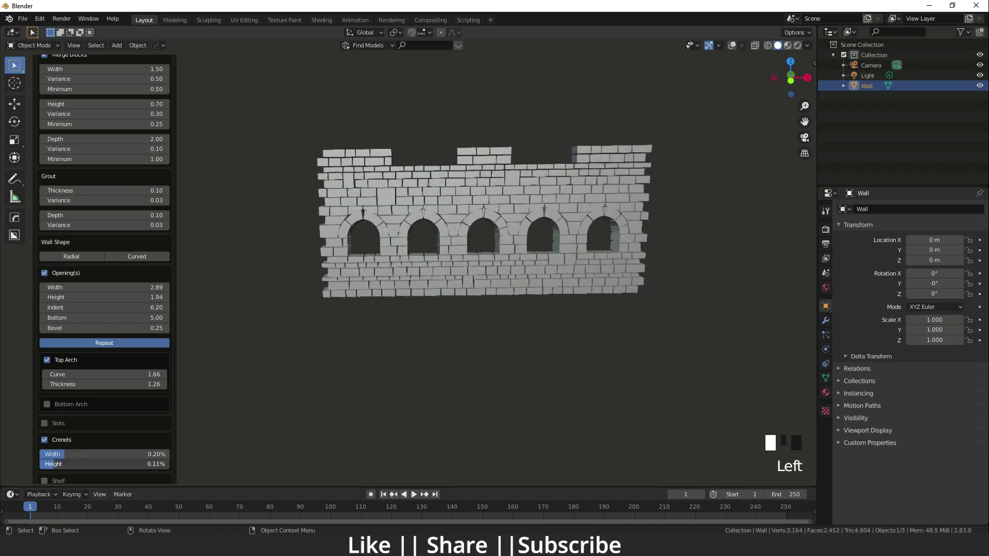